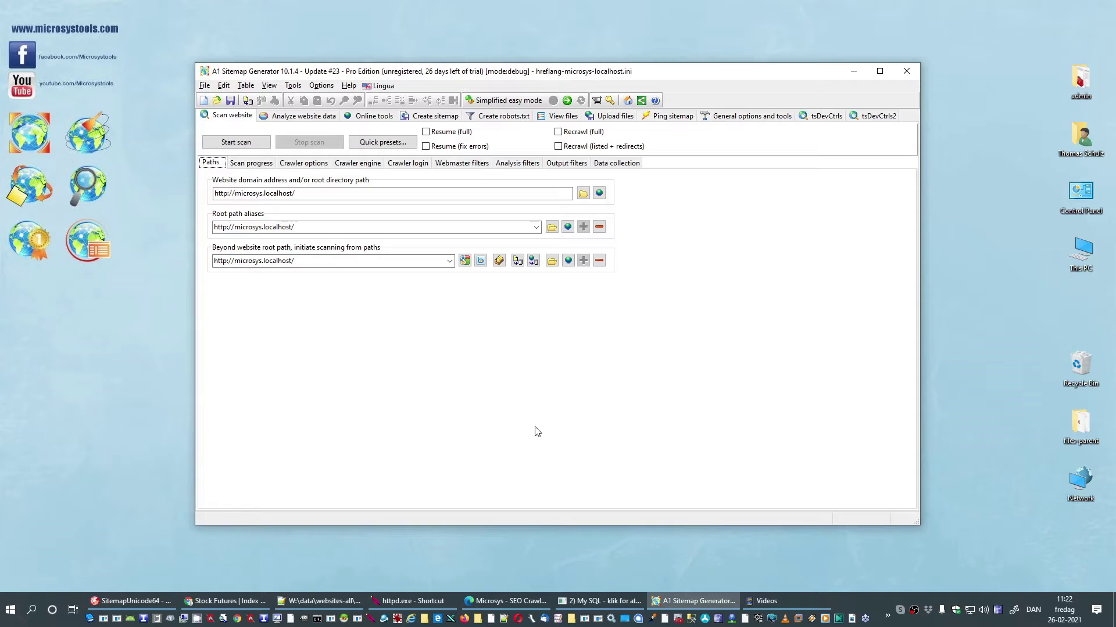
click(514, 163)
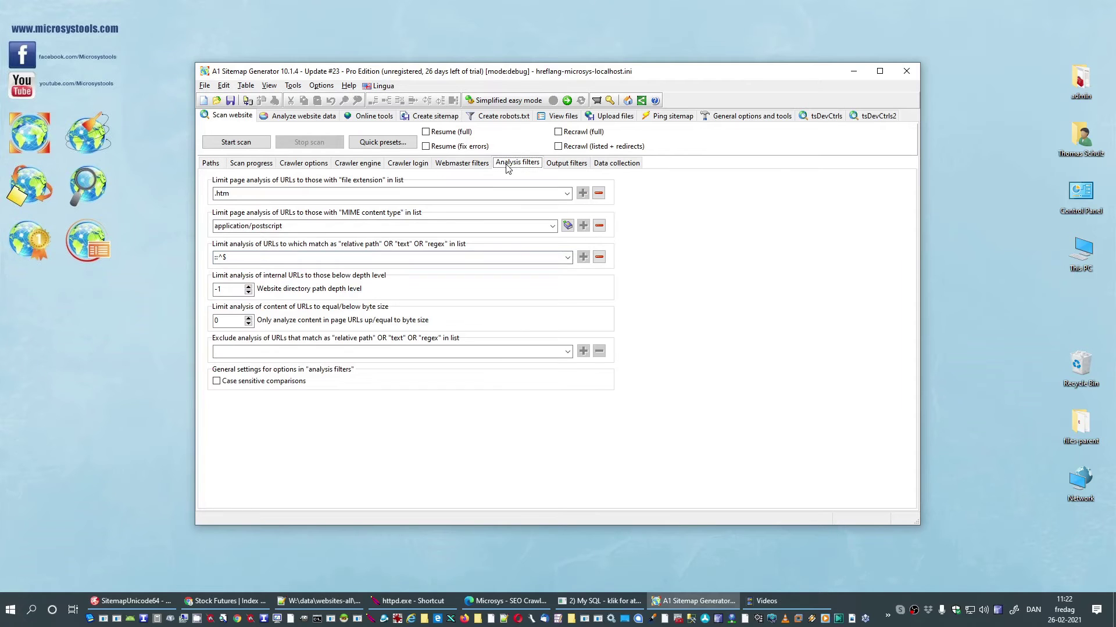
click(567, 259)
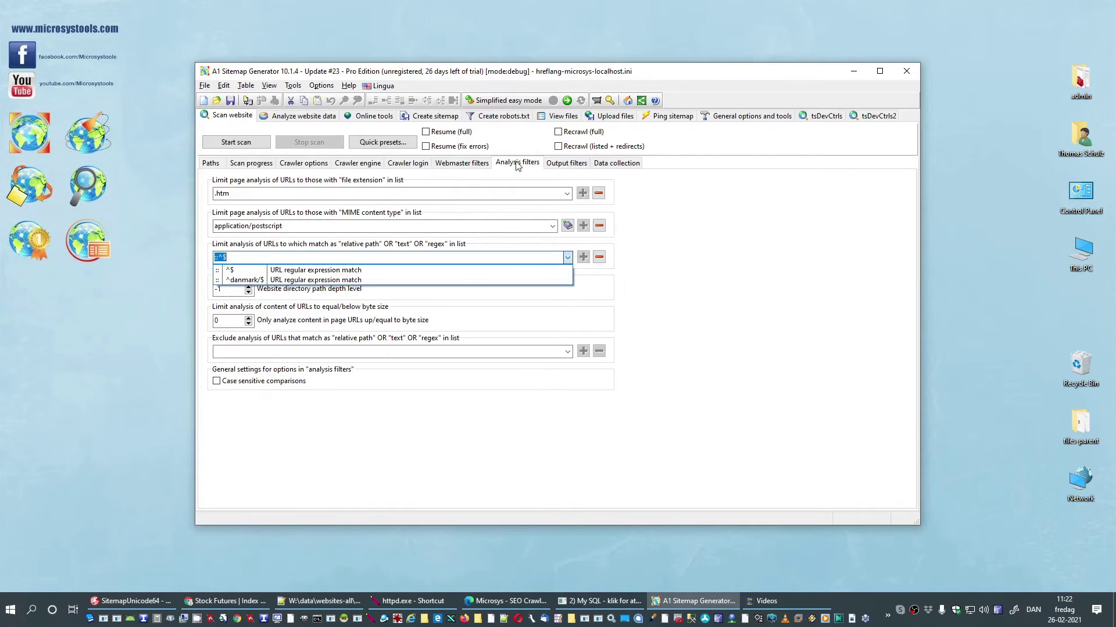
click(554, 166)
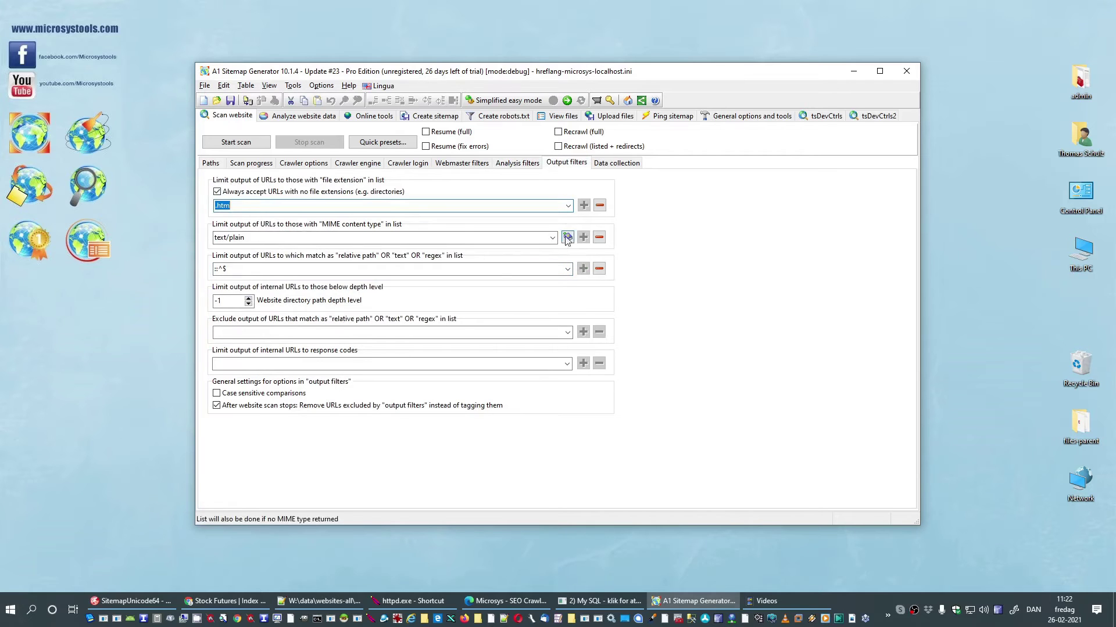
click(550, 239)
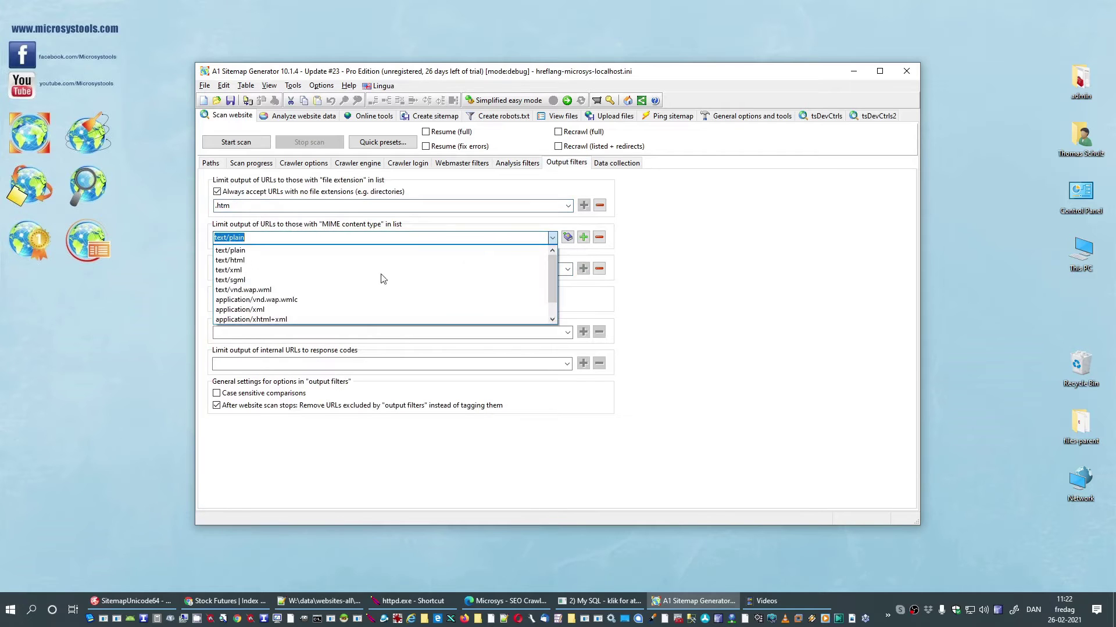
click(568, 273)
click(568, 273)
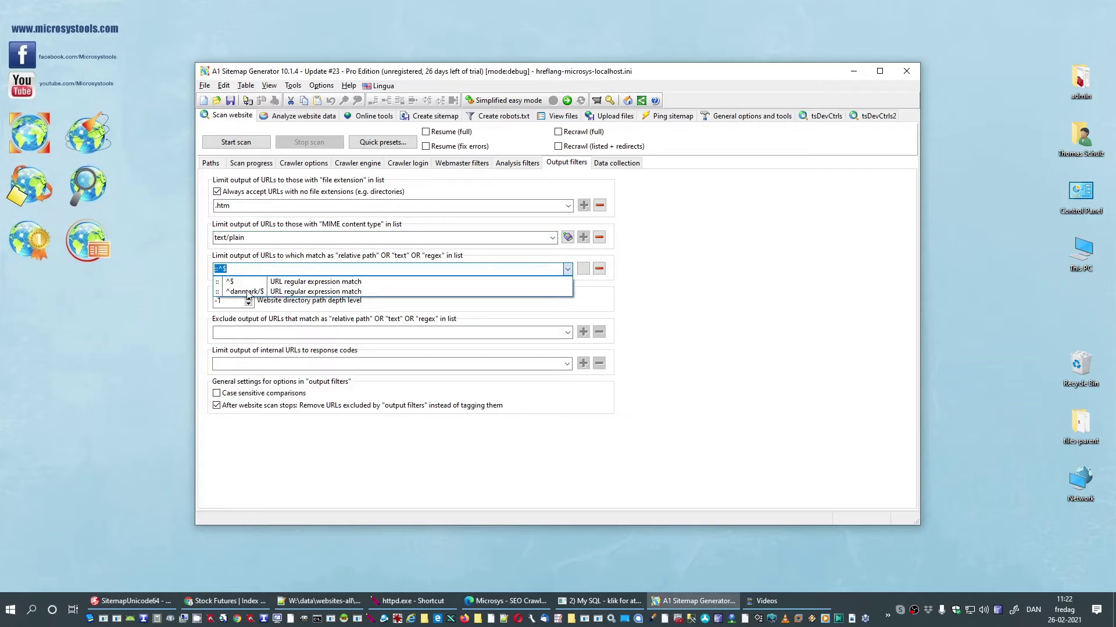
click(636, 275)
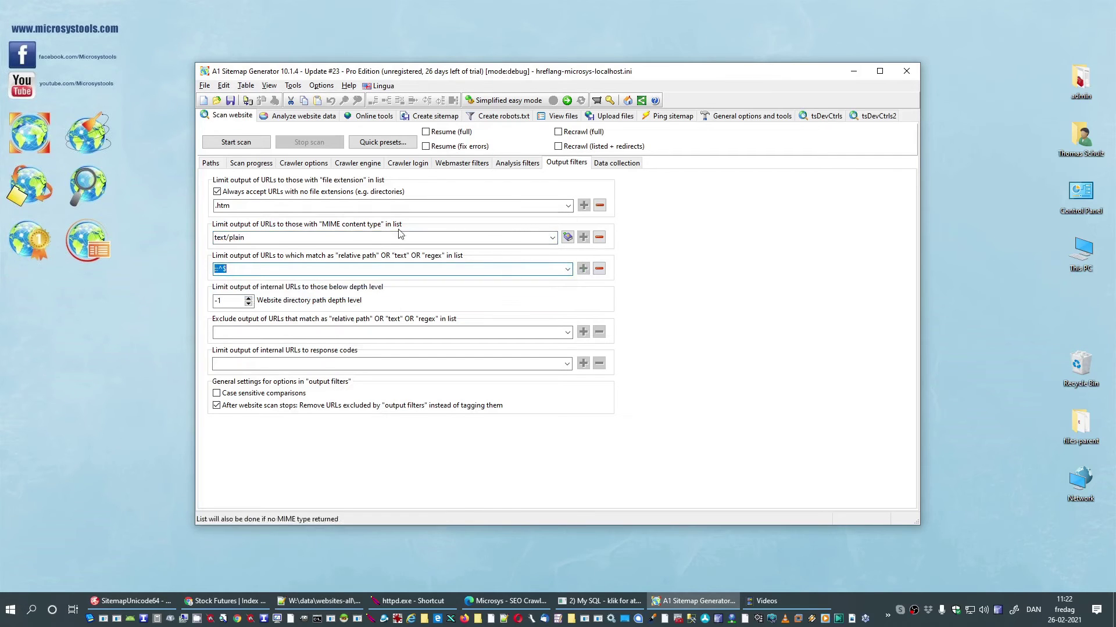
click(626, 166)
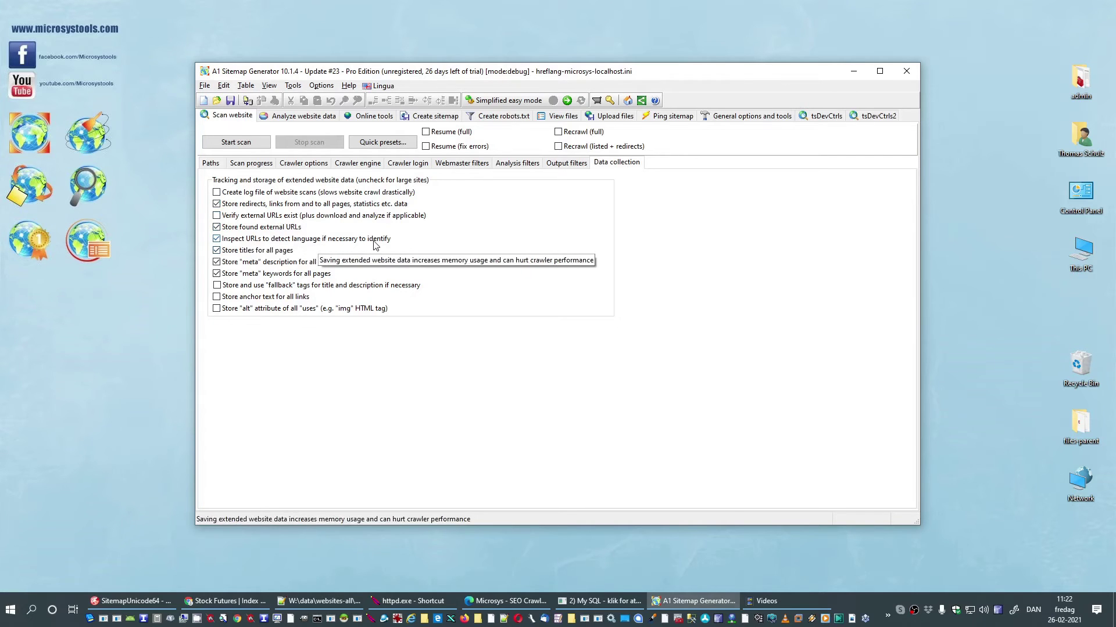
- Crawl the site, then confirm the danmark/ page's Language / locale detail reads da
click(212, 164)
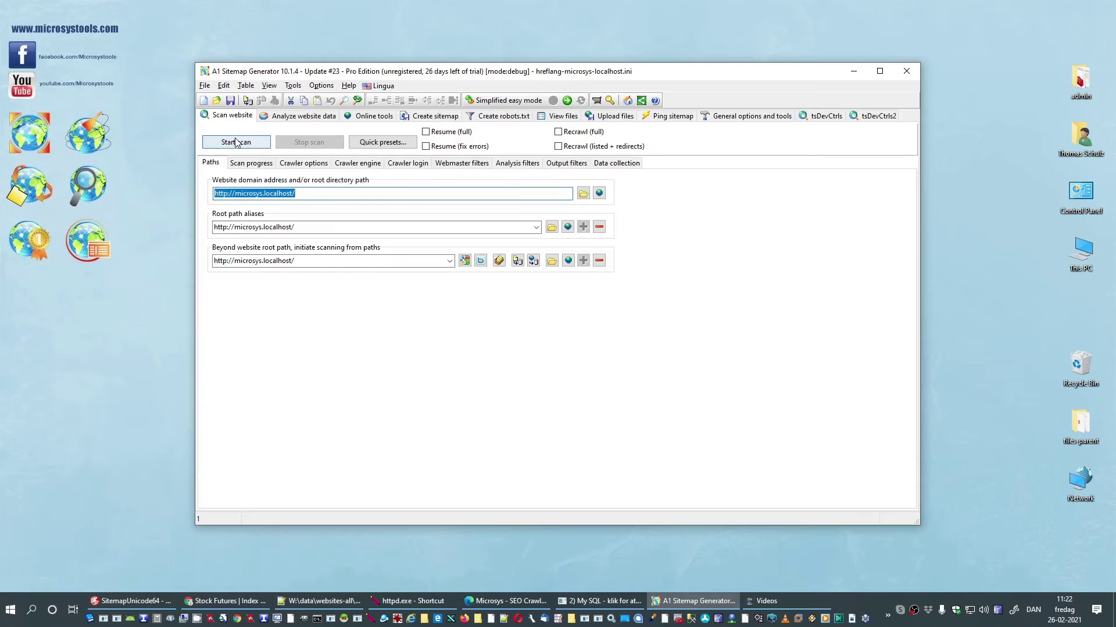
click(235, 143)
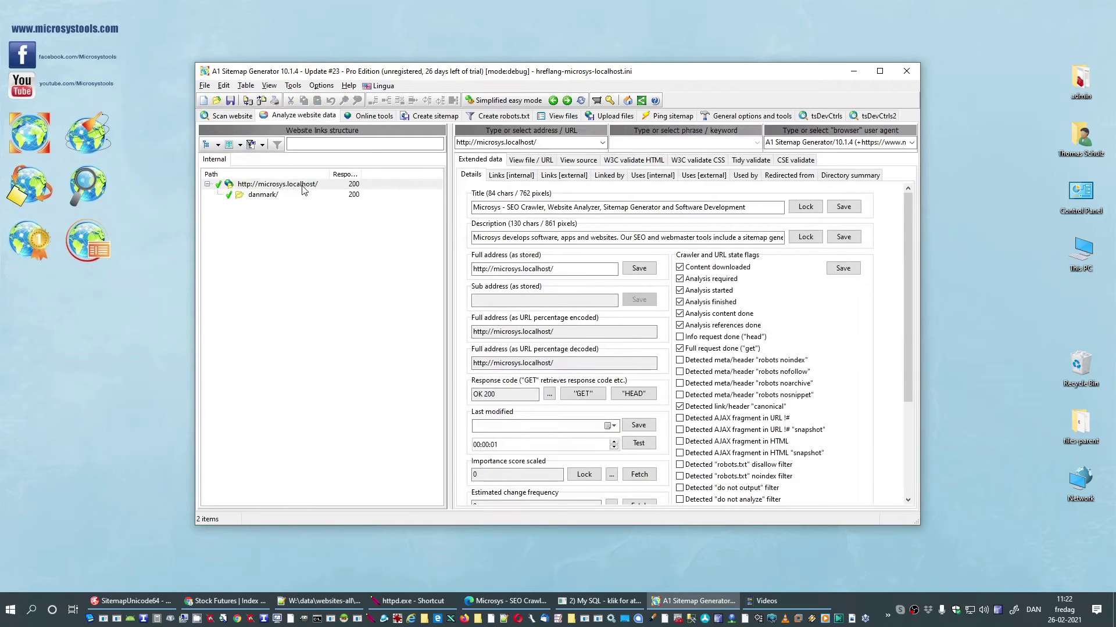
click(262, 195)
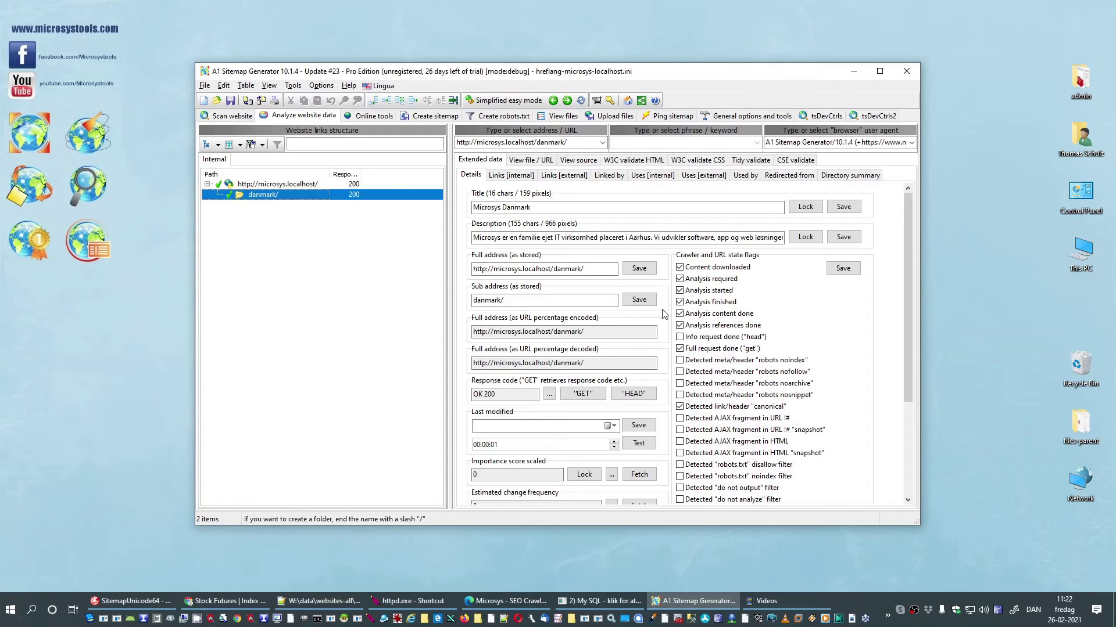
drag(911, 391, 891, 472)
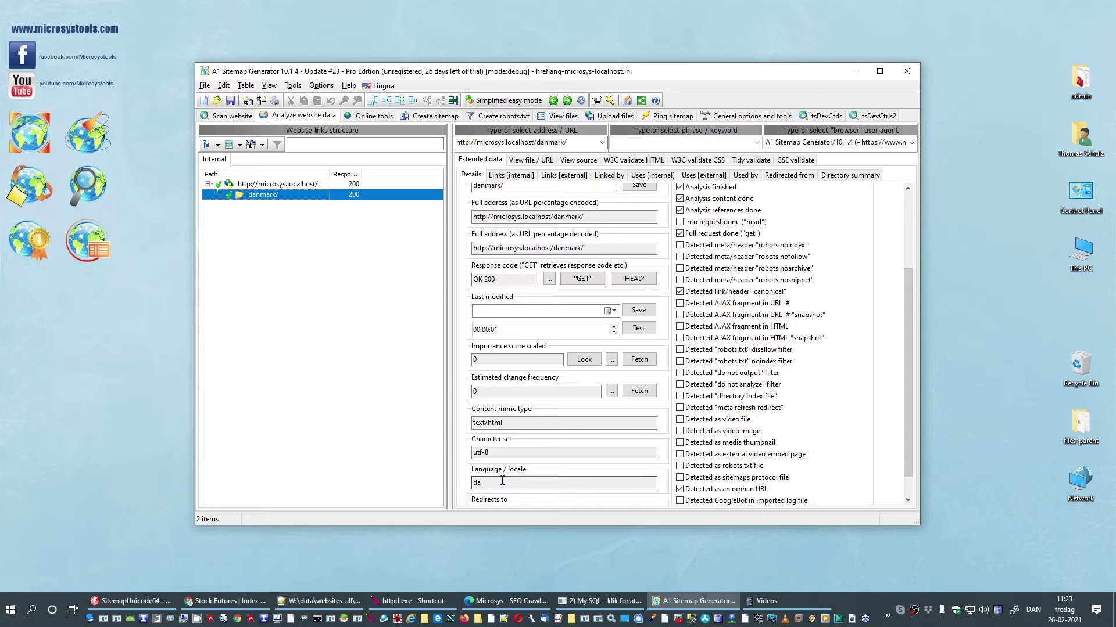
double_click(490, 480)
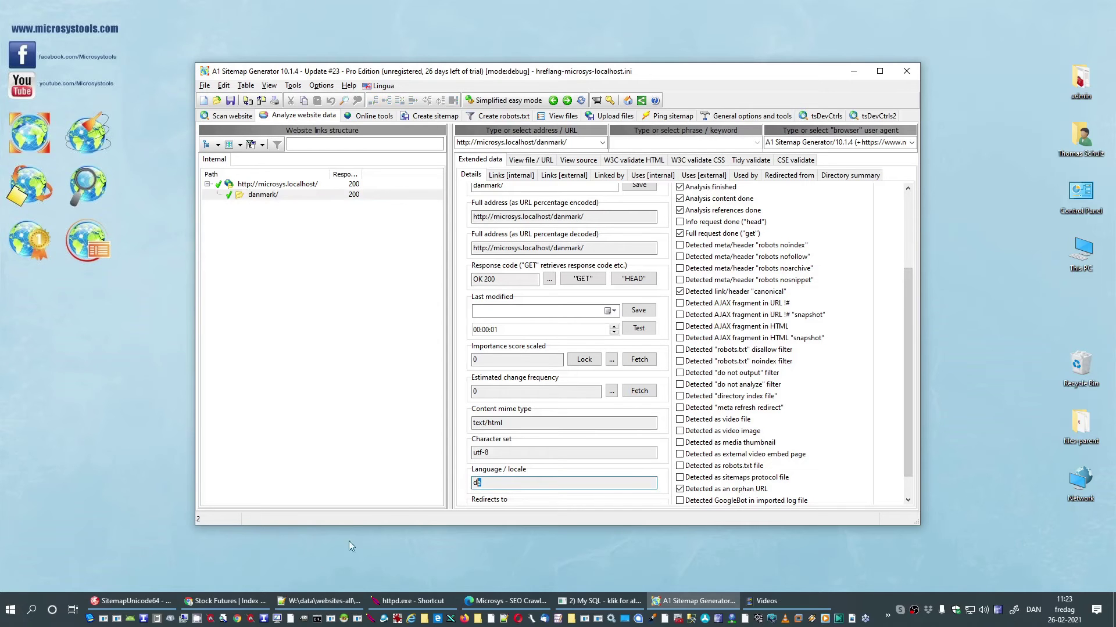
- In Edge, view the danmark/ page's HTML source and highlight its opening lines
click(504, 599)
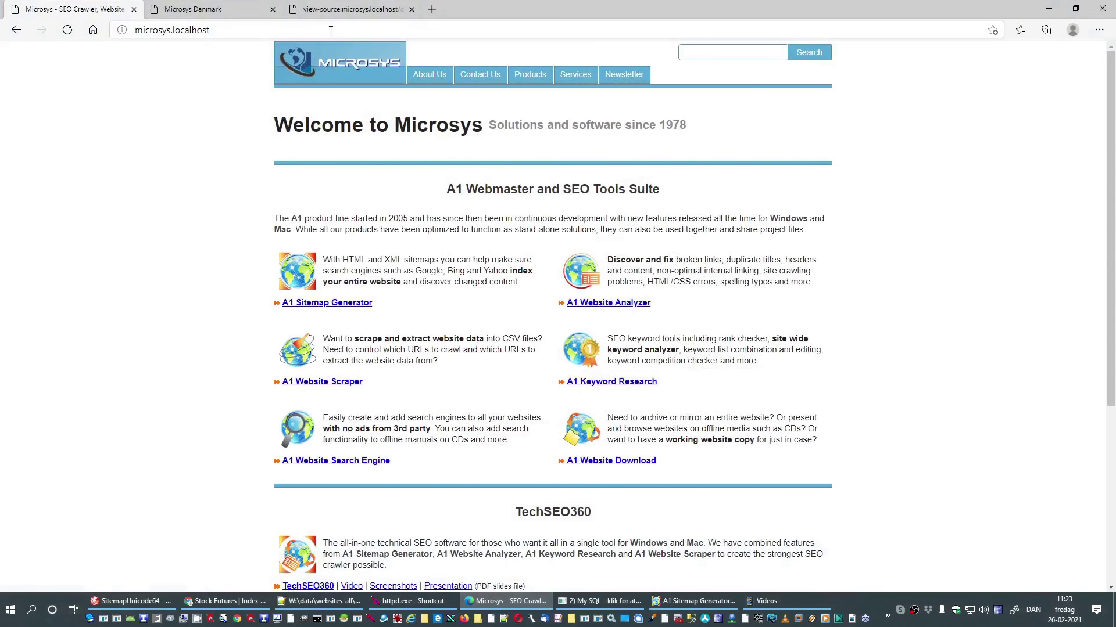
click(326, 11)
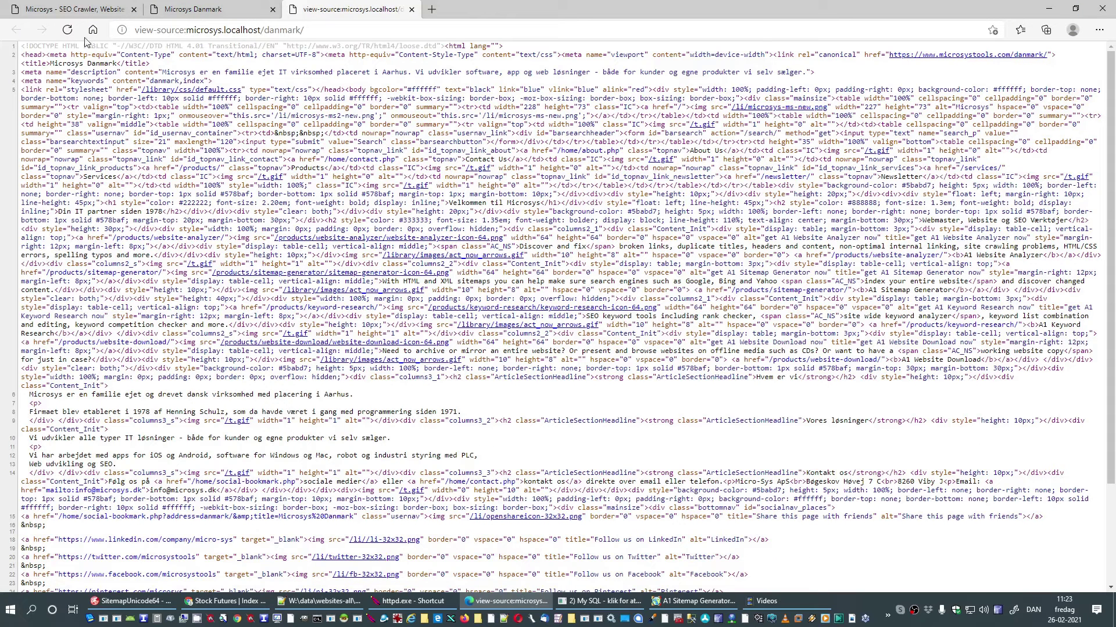
drag(26, 46, 232, 127)
click(197, 10)
click(91, 10)
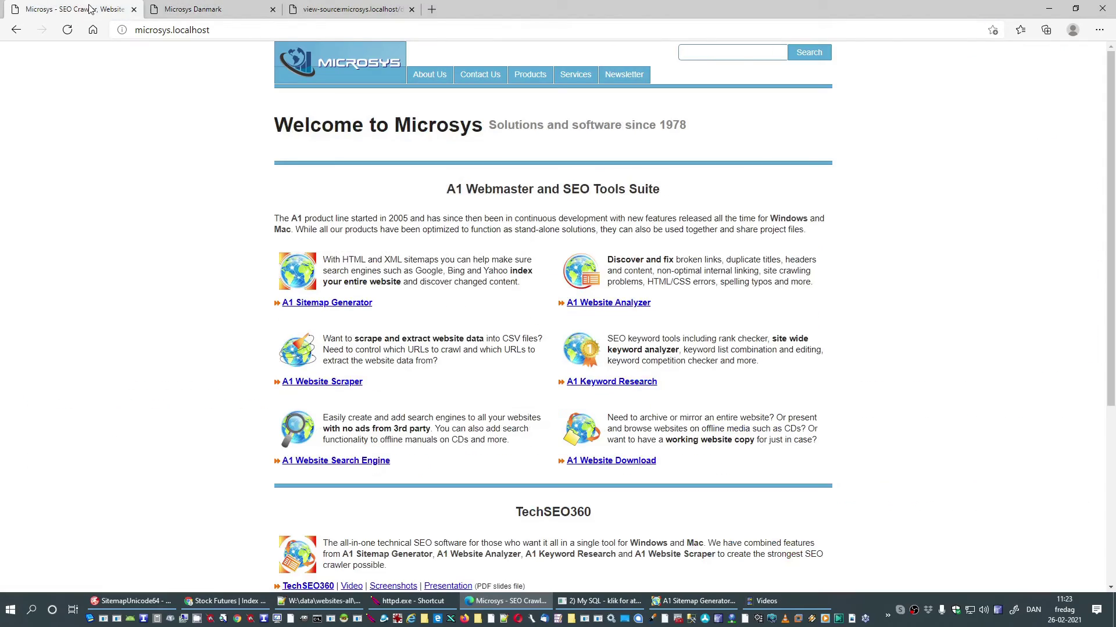
click(331, 10)
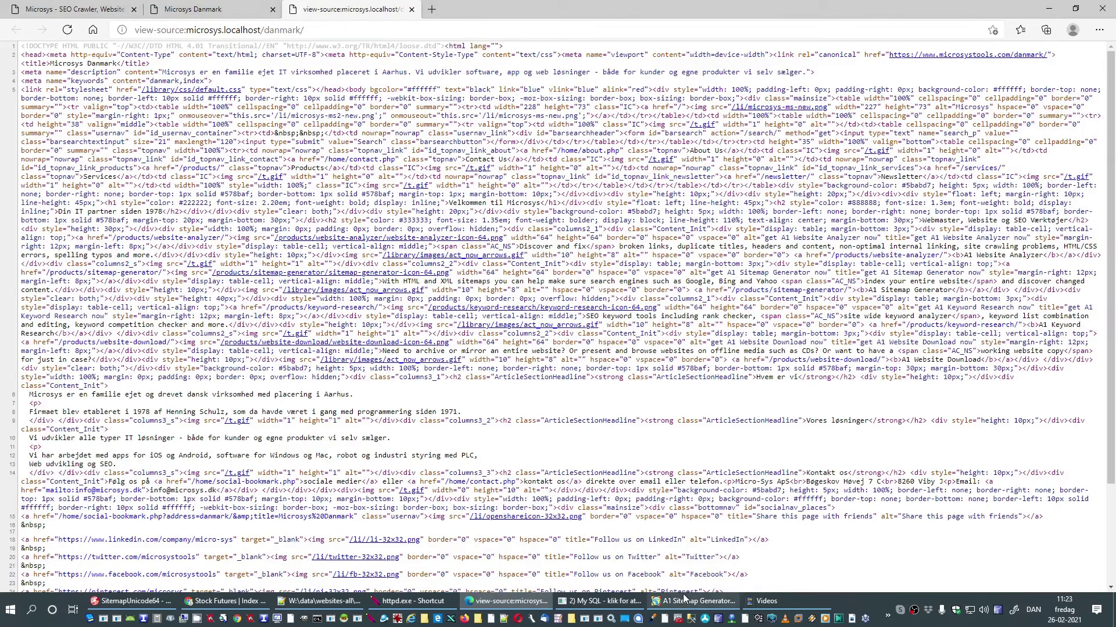
click(684, 600)
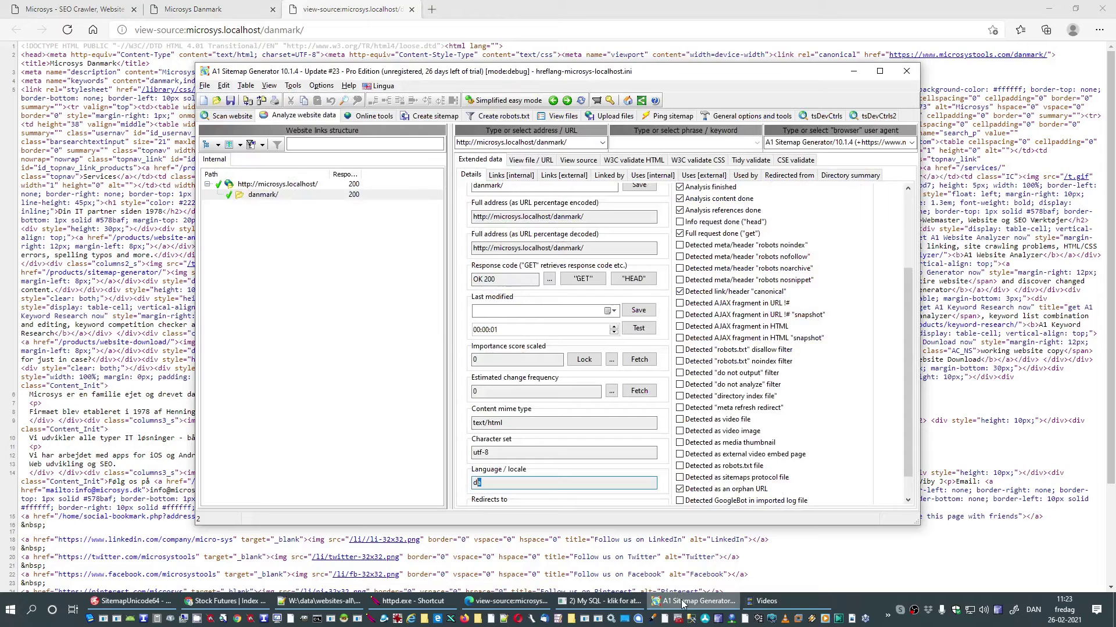
click(421, 120)
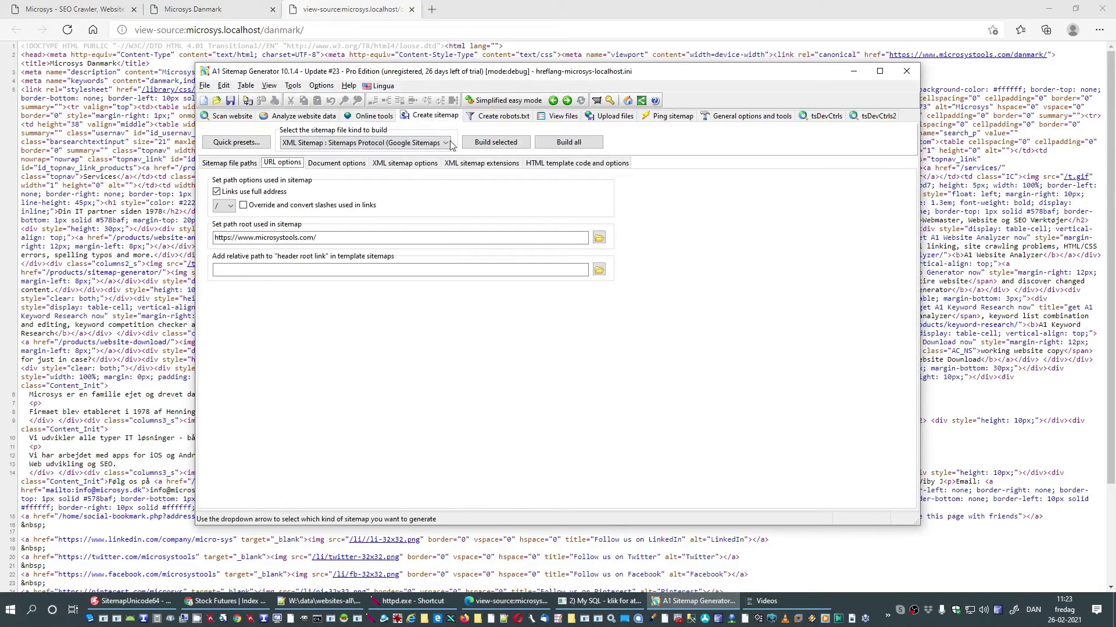
click(326, 237)
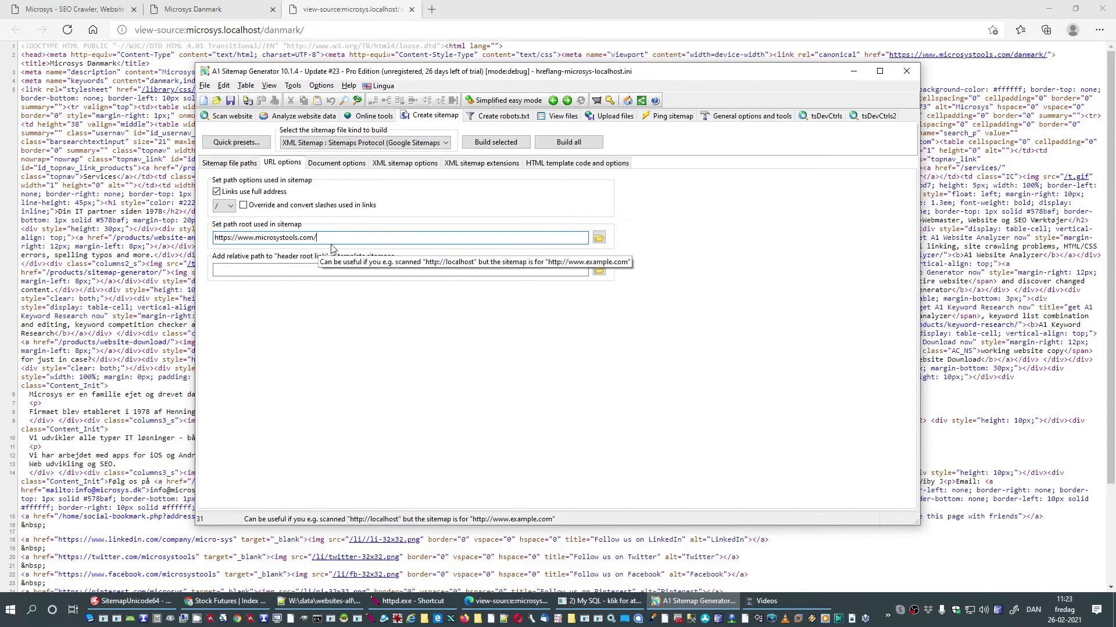
click(418, 164)
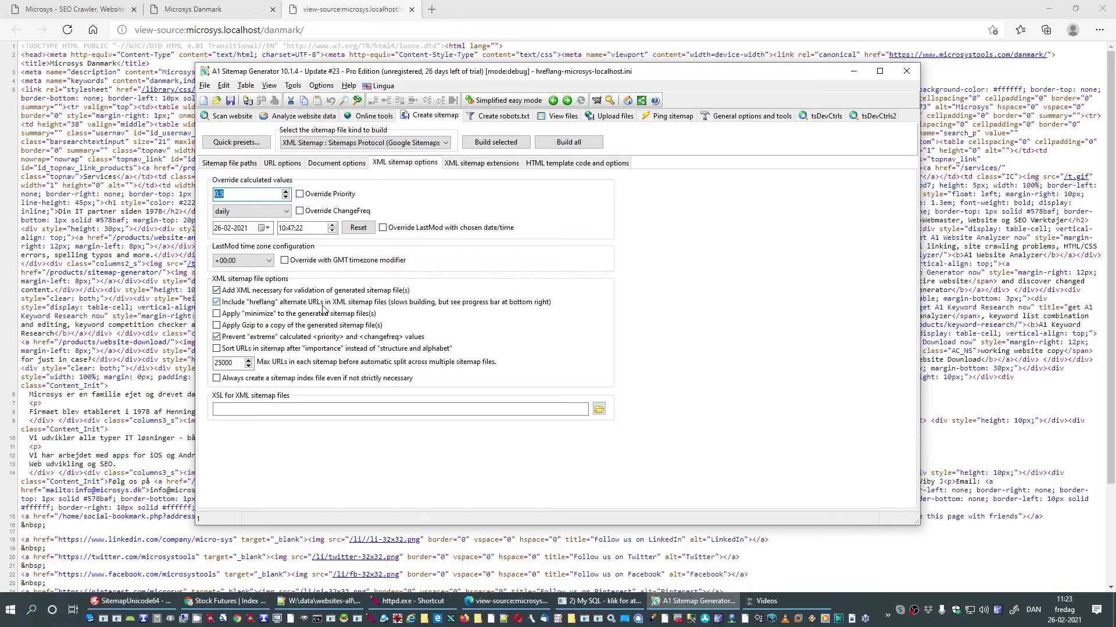
click(491, 146)
click(384, 180)
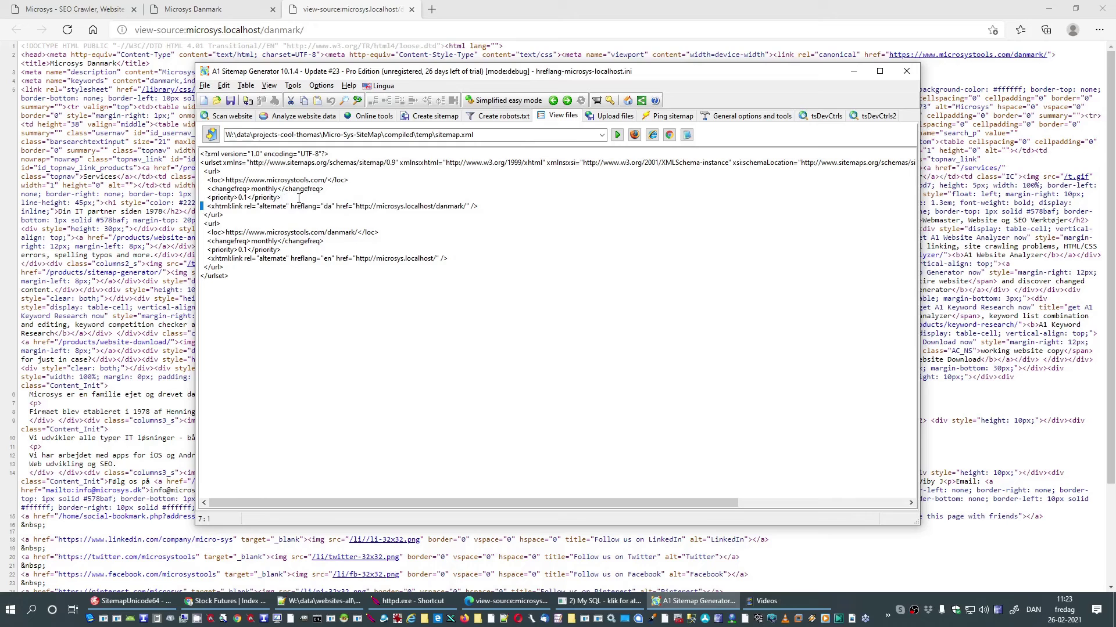
drag(205, 204, 494, 218)
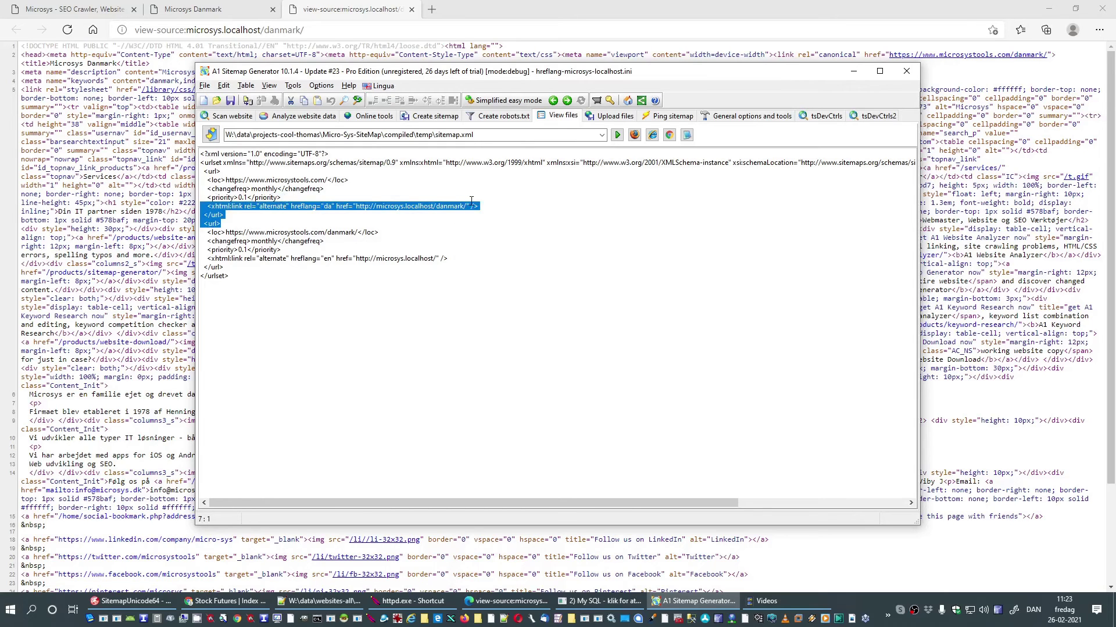
drag(449, 260, 206, 250)
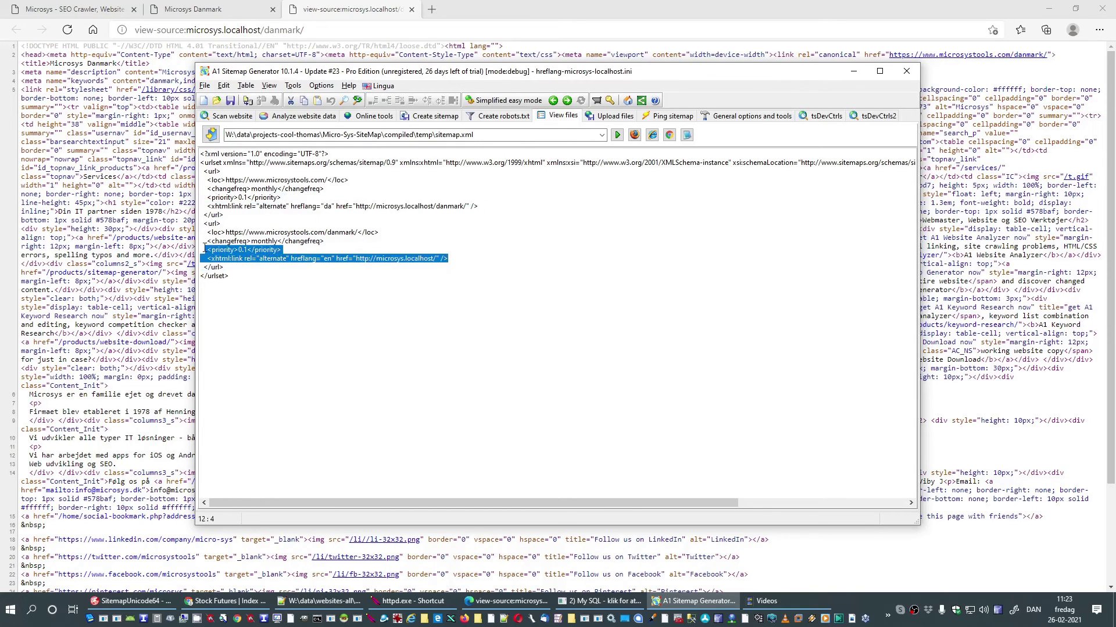
click(288, 233)
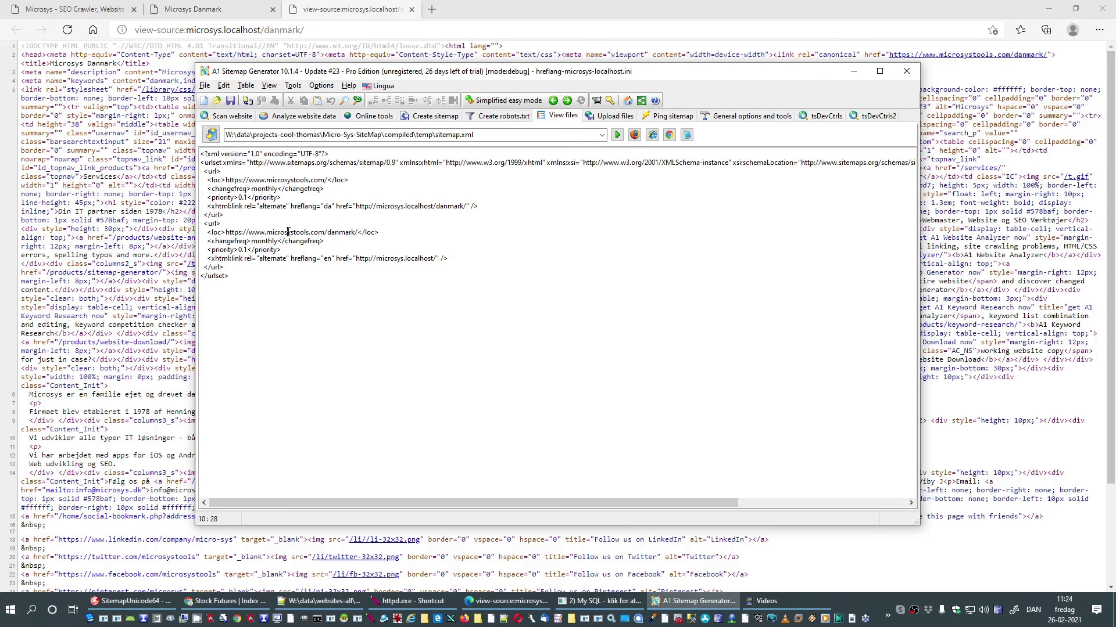
click(345, 337)
key(shift+Left)
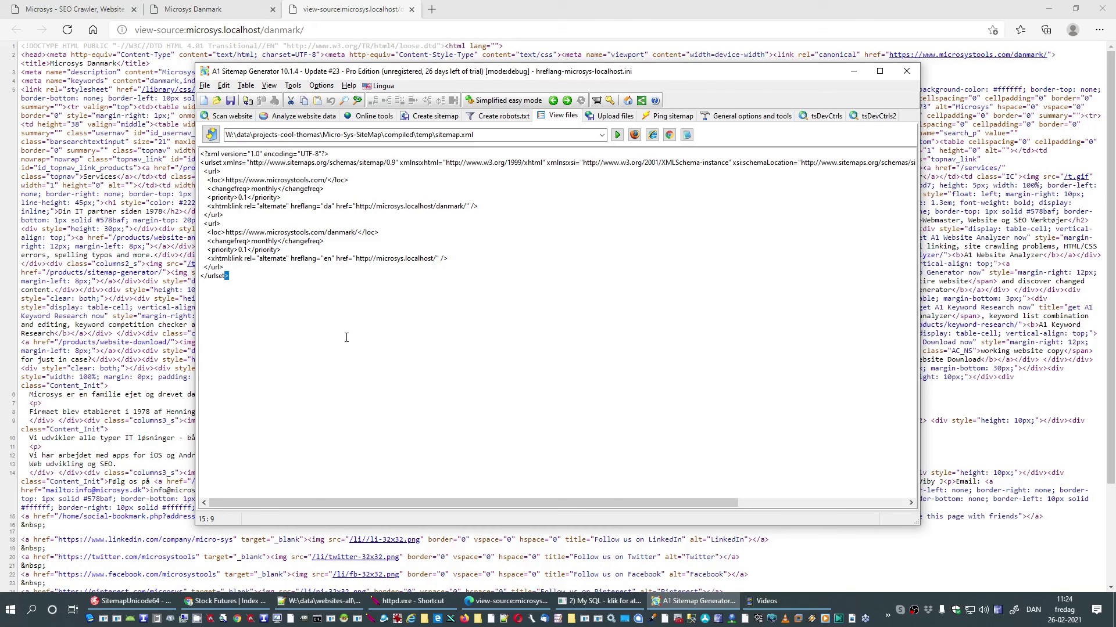